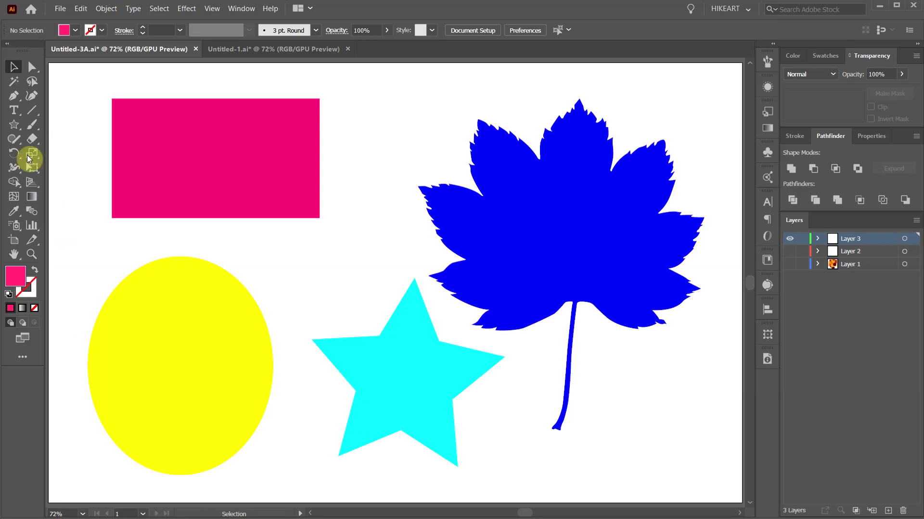
Step: Draw a star and a closed wavy blob with the Curvature tool, then return to selection
drag(14, 124, 58, 184)
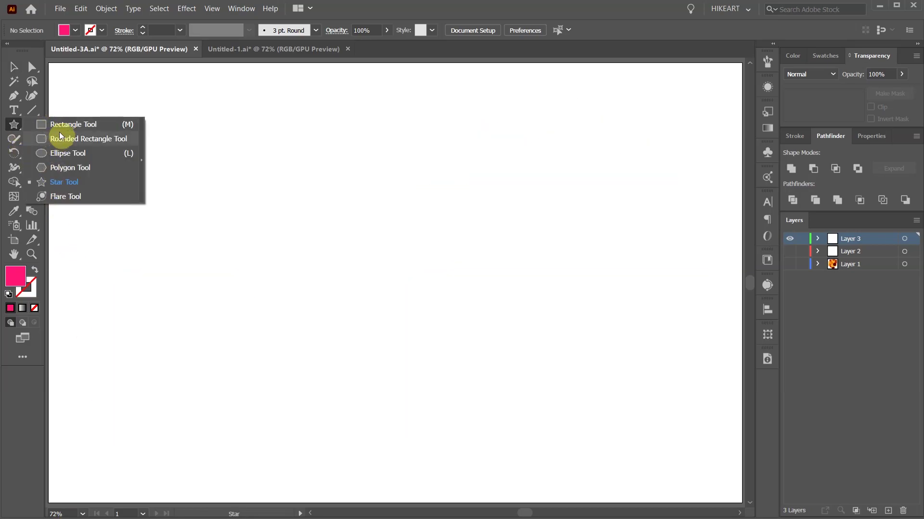
key(shift+grave)
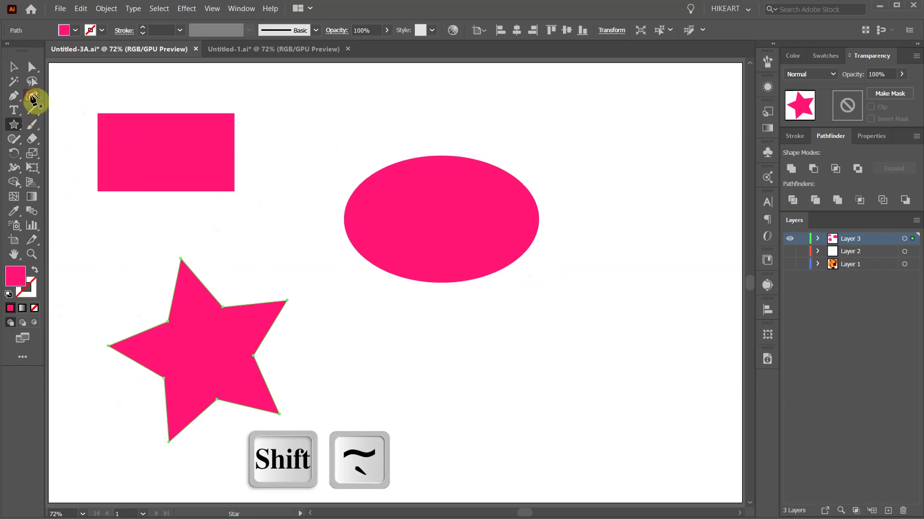
click(383, 379)
click(468, 339)
click(536, 381)
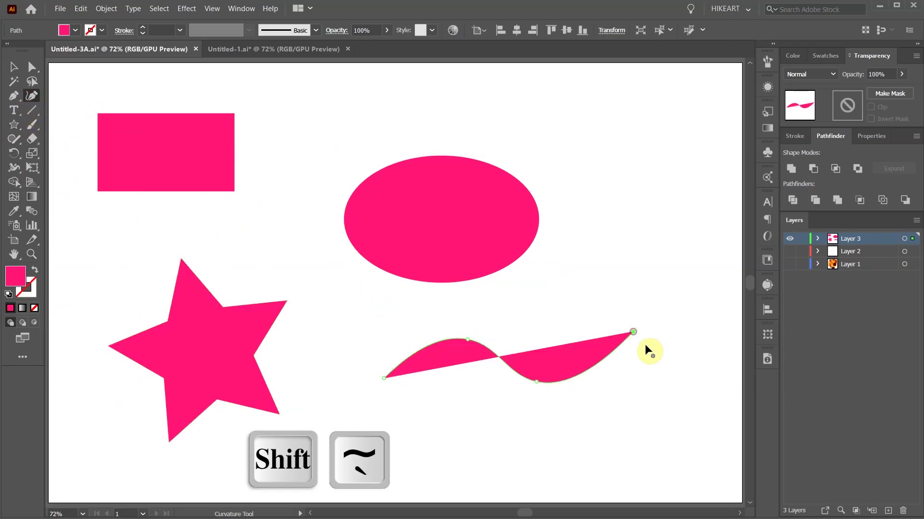
click(633, 332)
click(562, 459)
click(427, 472)
click(383, 379)
key(v)
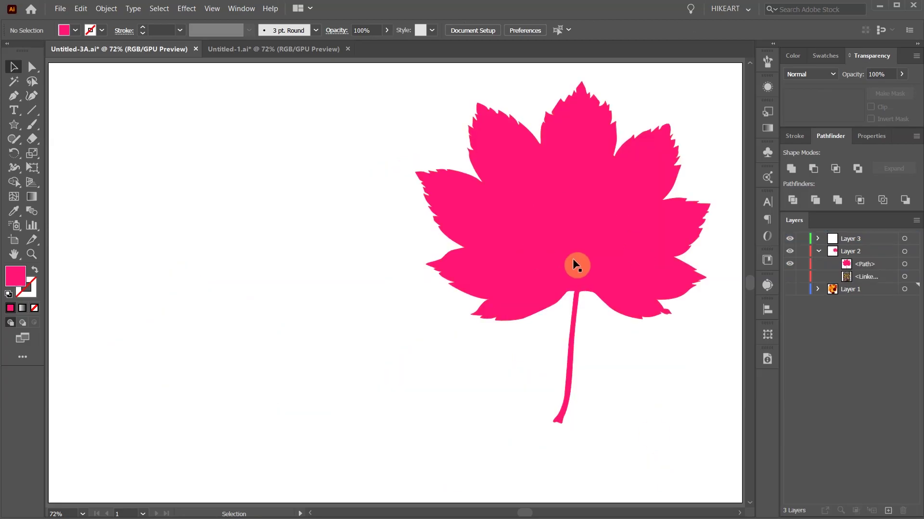
Step: Toggle layer visibility so the mushroom photo shows and the abstract artwork is hidden
click(575, 264)
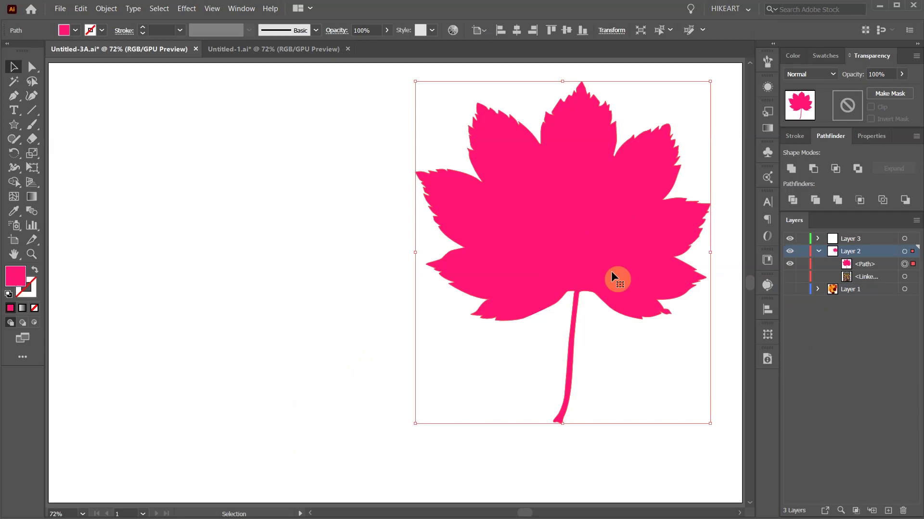
click(789, 277)
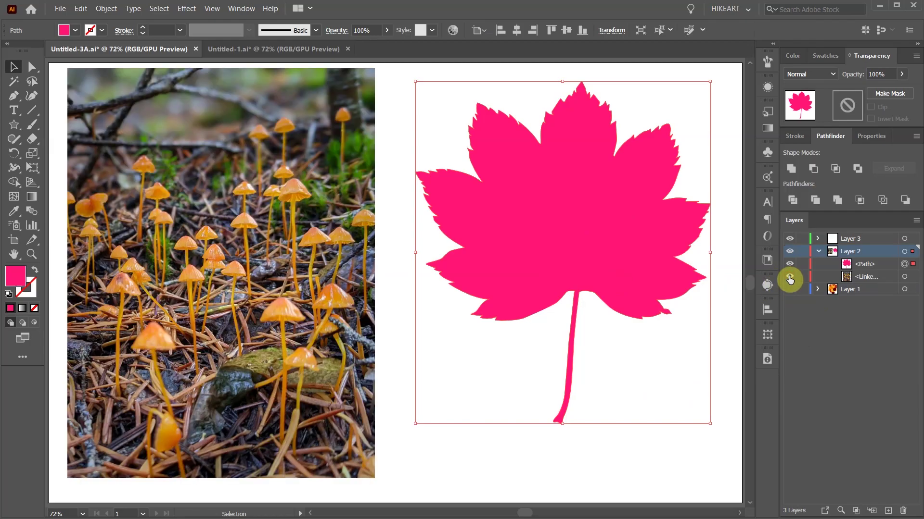
click(789, 277)
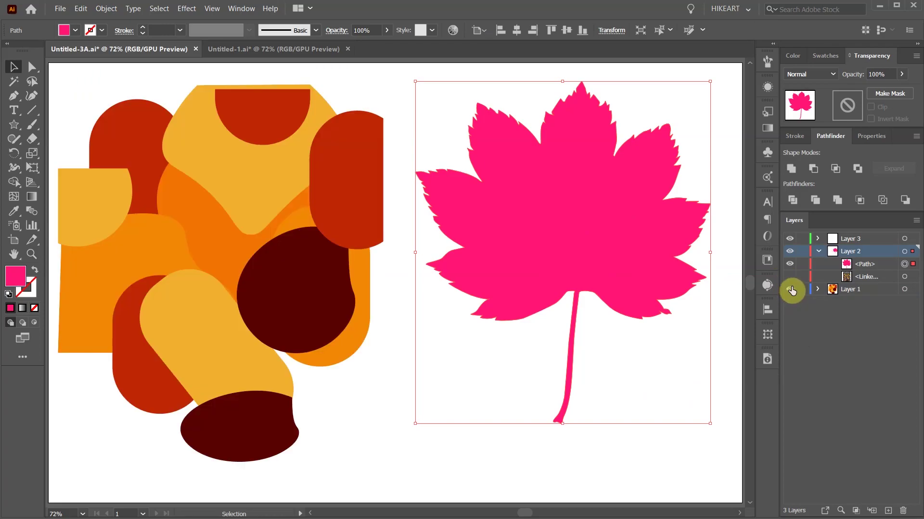
click(789, 289)
click(789, 277)
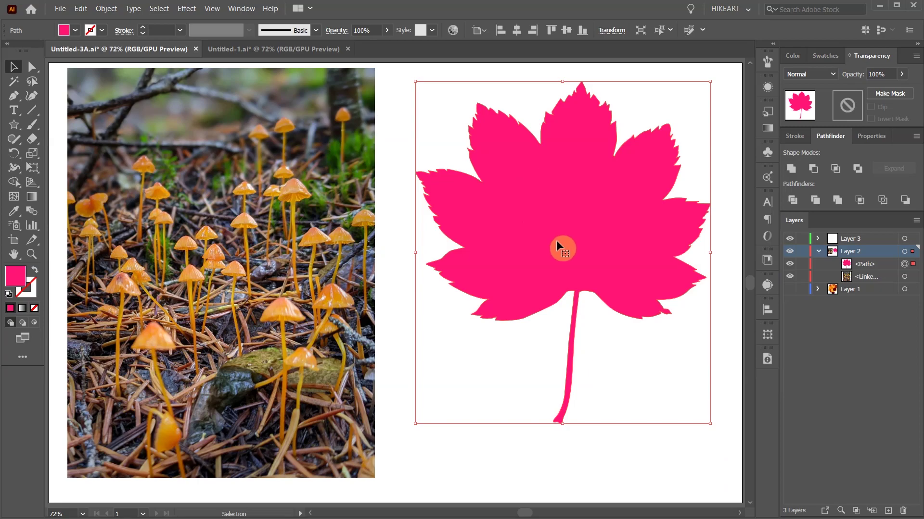
Step: Move the pink leaf onto the mushroom photo, clip it with Ctrl+7, then undo
drag(648, 249, 264, 281)
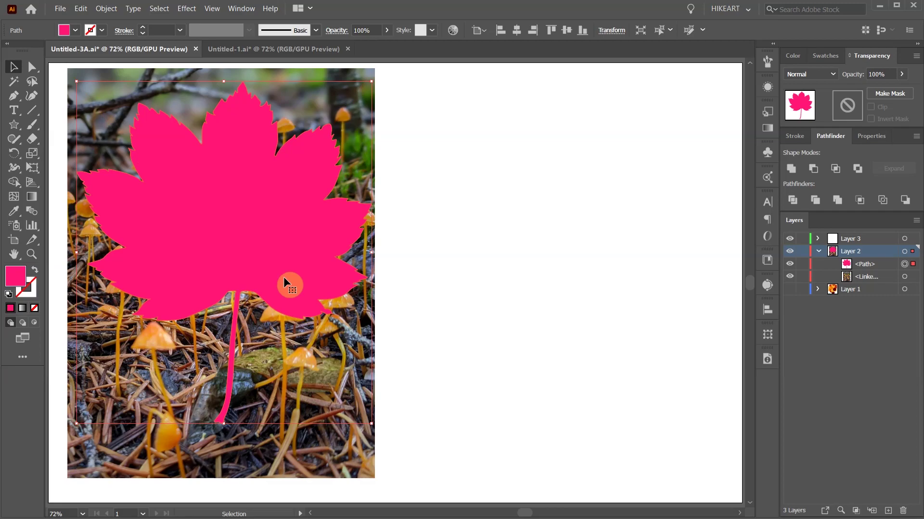
key(ctrl+7)
click(462, 460)
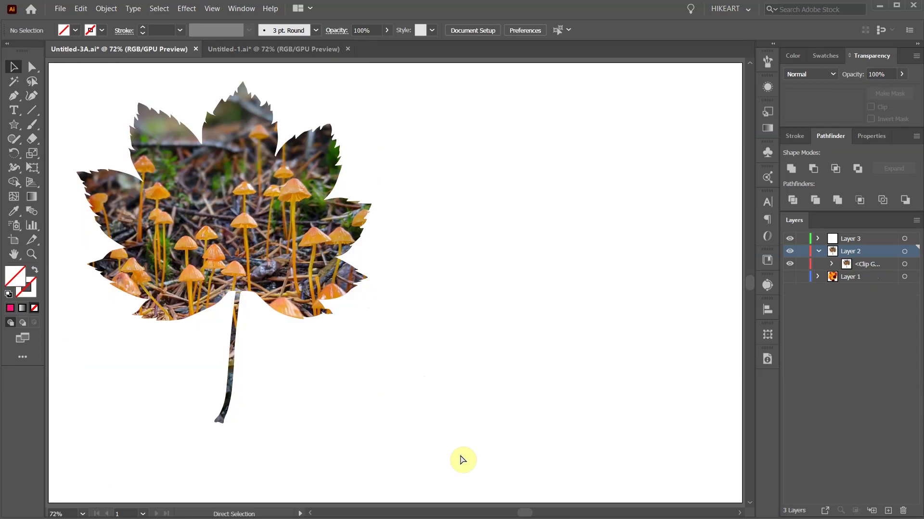
key(ctrl+z)
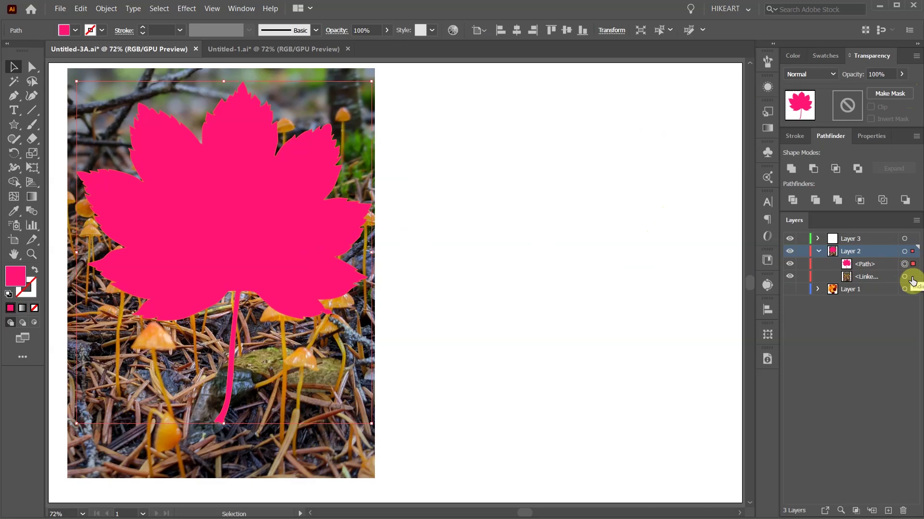
click(255, 274)
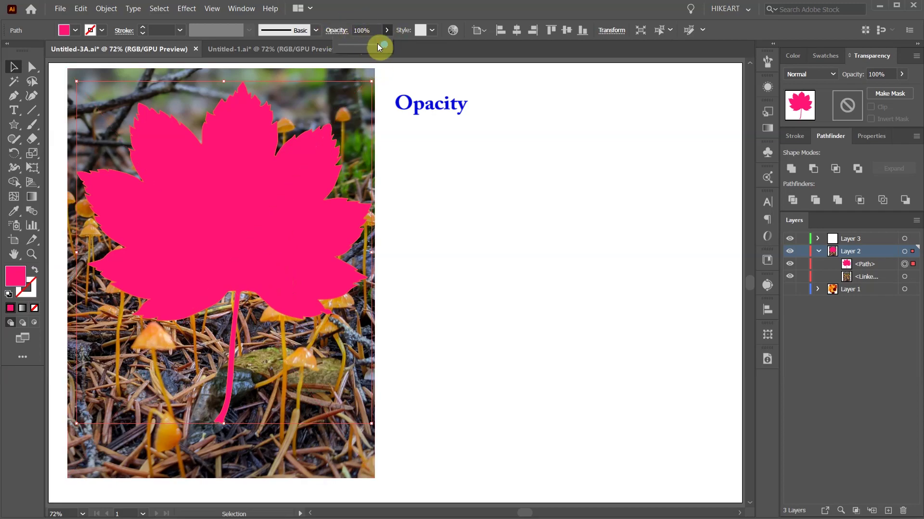
mouse_move(360, 46)
mouse_down()
mouse_move(346, 48)
mouse_move(360, 51)
mouse_up()
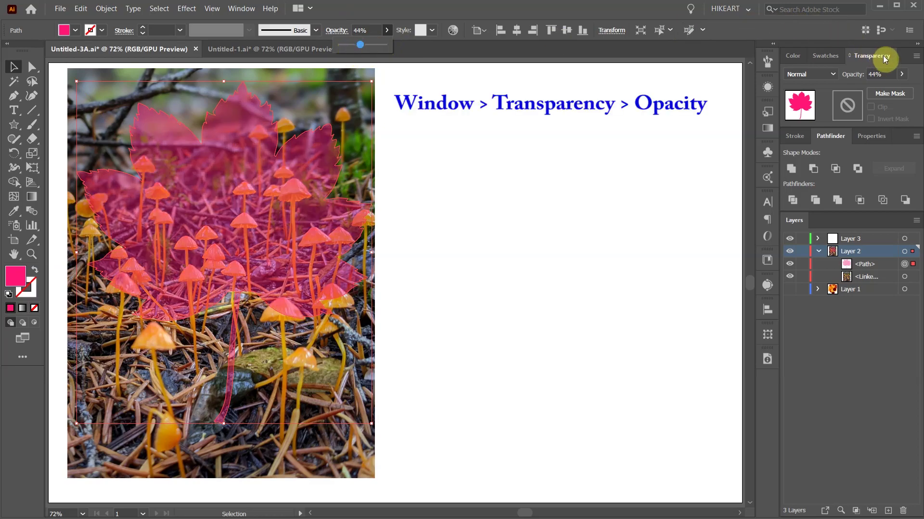
click(900, 74)
drag(873, 91, 907, 94)
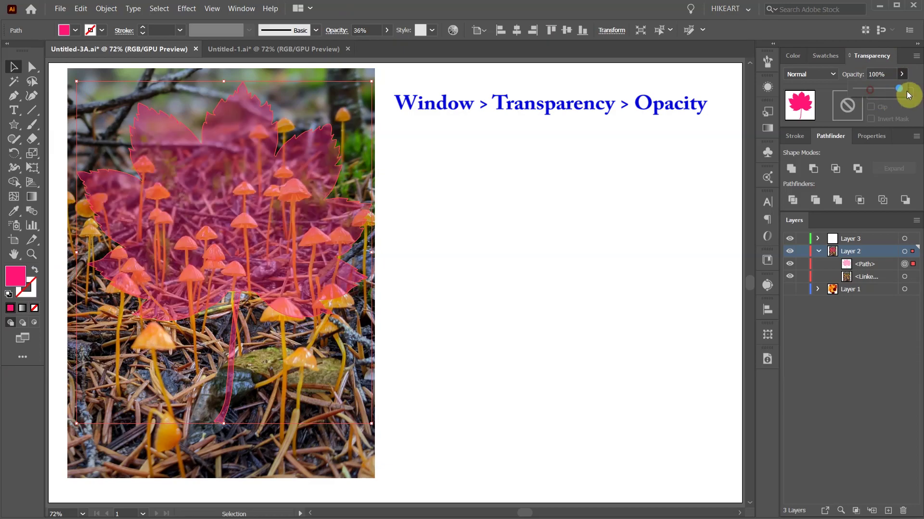
click(641, 136)
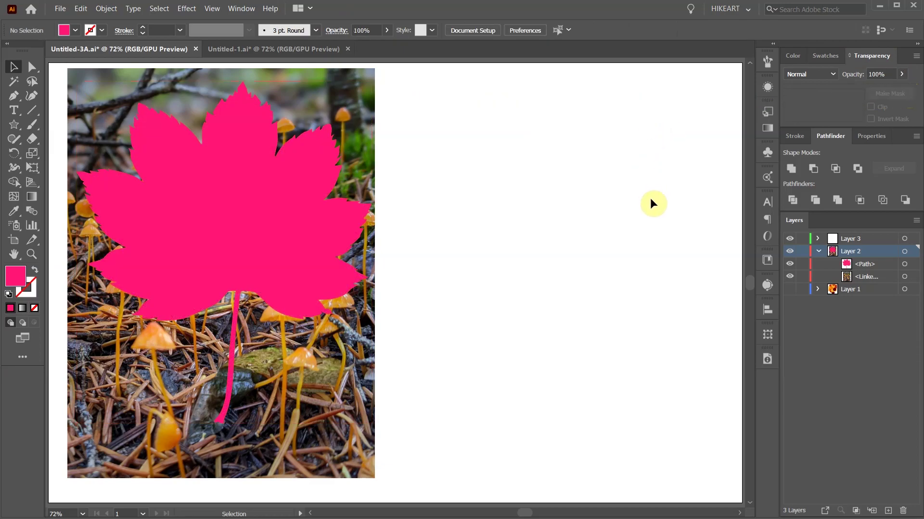
click(313, 244)
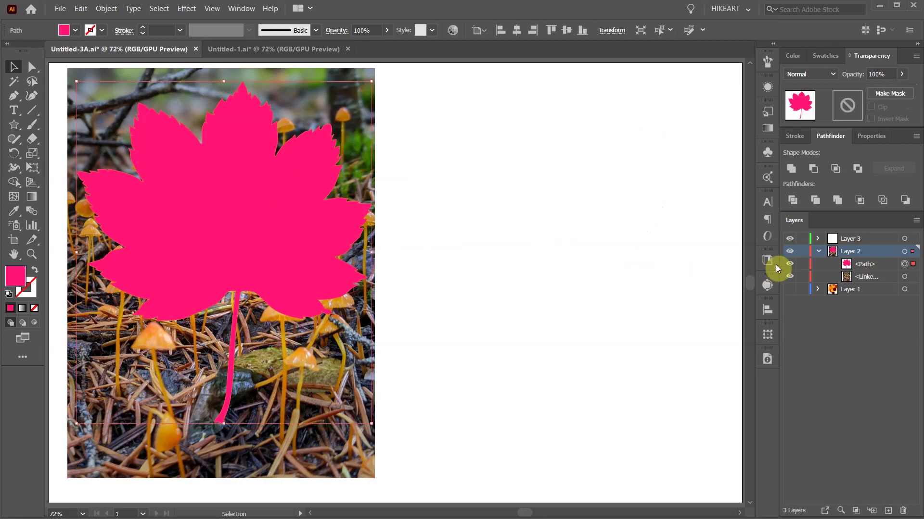
Step: Add the photo to the selection and make a clipping mask from the context menu
shift+click(911, 276)
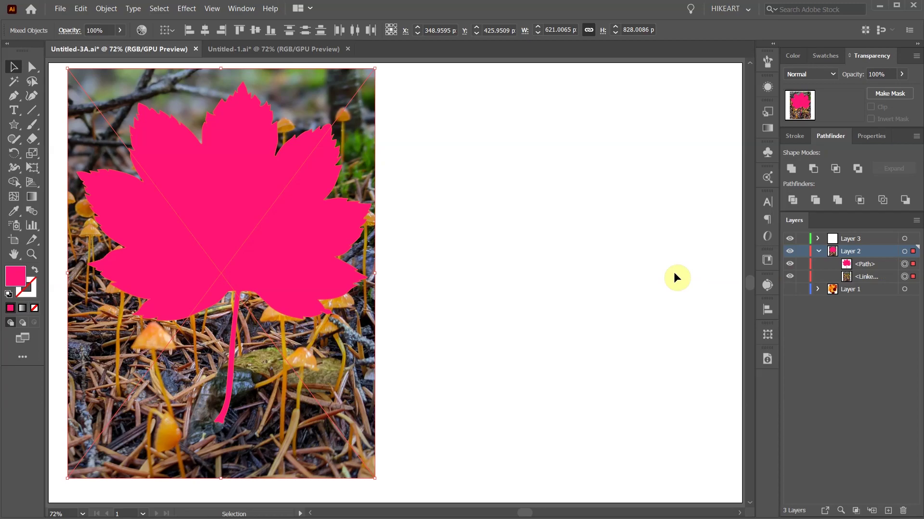
click(106, 8)
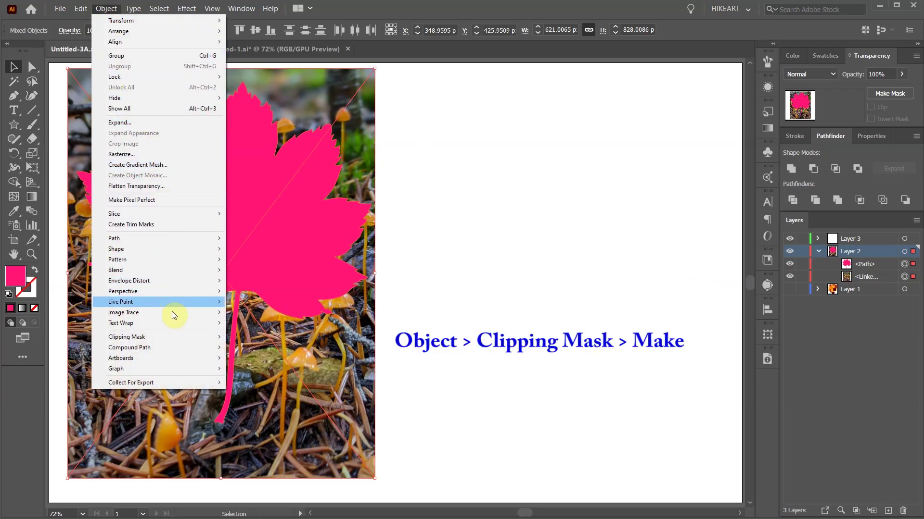
mouse_move(127, 337)
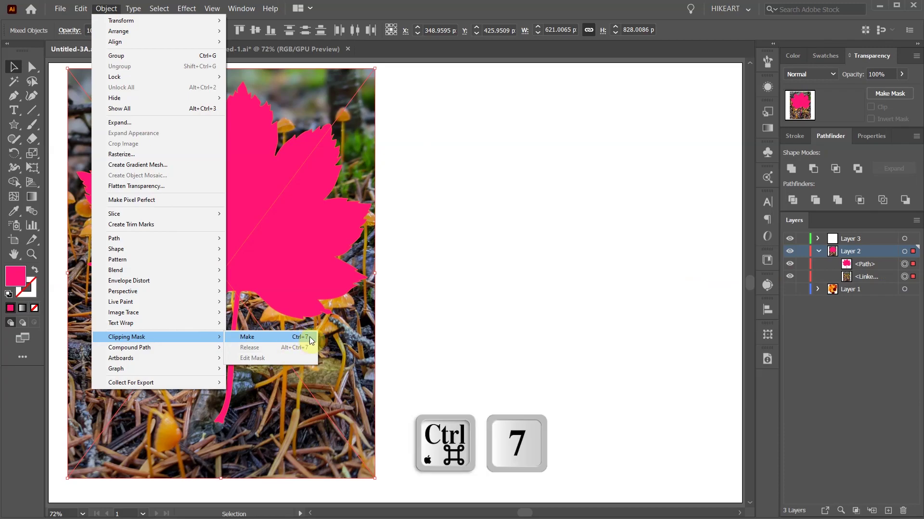
right_click(266, 173)
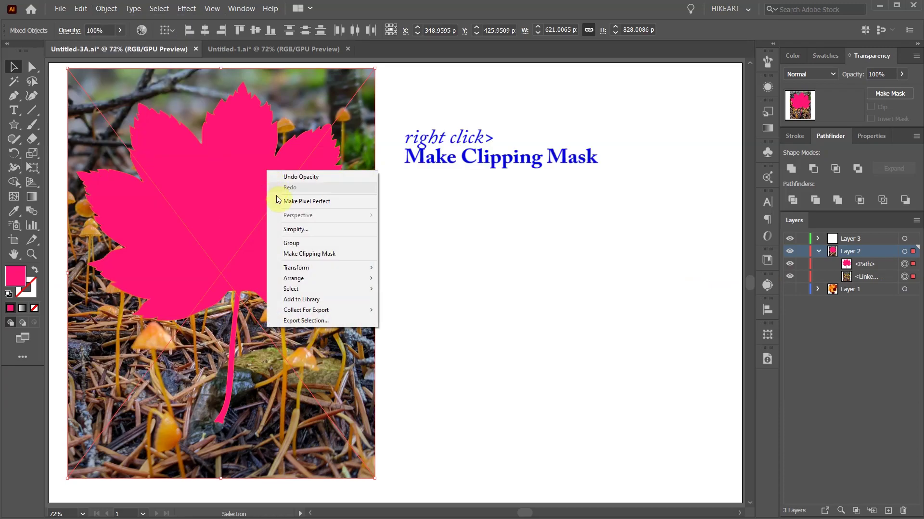
click(348, 254)
Step: Undo the clipping mask and show the abstract artwork layer again
click(418, 394)
key(ctrl+z)
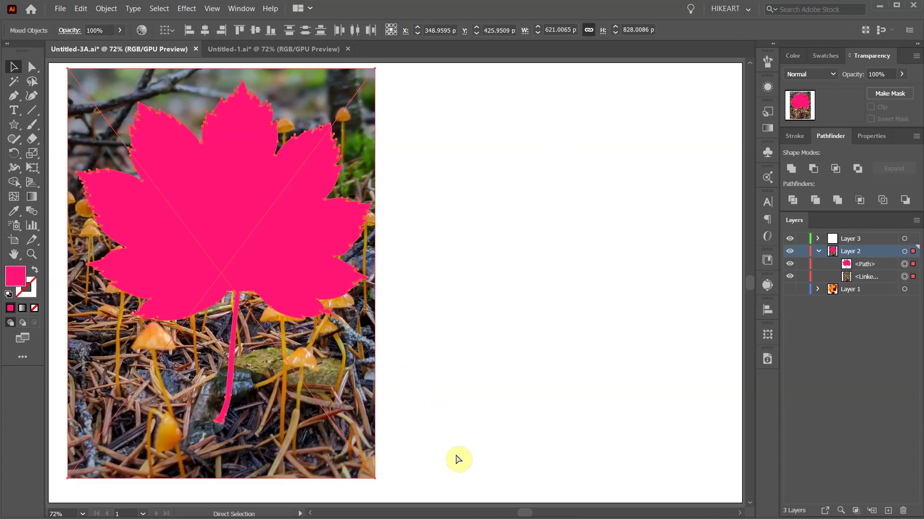
click(455, 458)
click(790, 289)
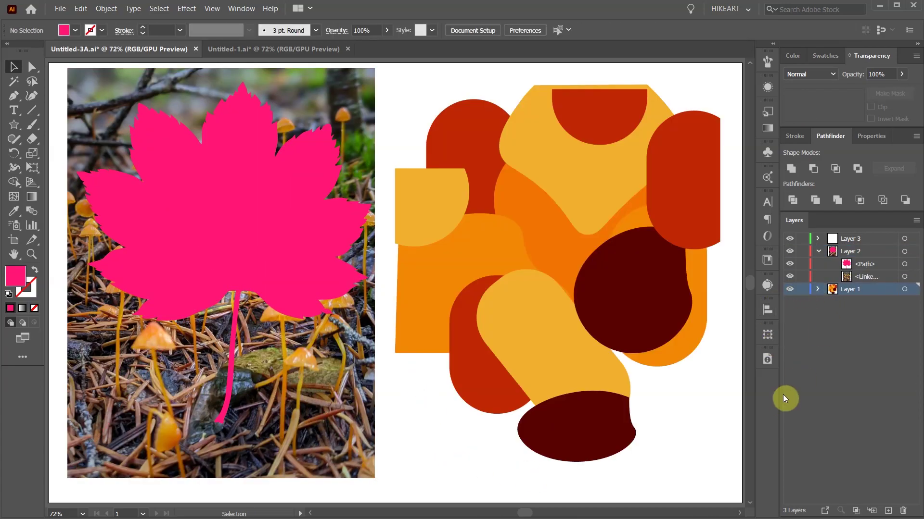
Step: Expand Layer 1 to inspect its shapes, undo the previewed leaf clip, and select the pink leaf
click(819, 289)
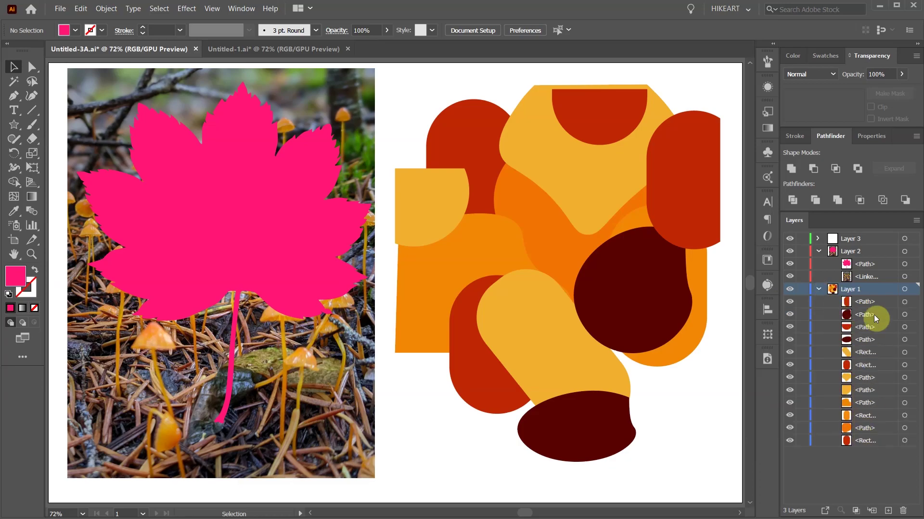
click(905, 365)
click(904, 390)
click(614, 274)
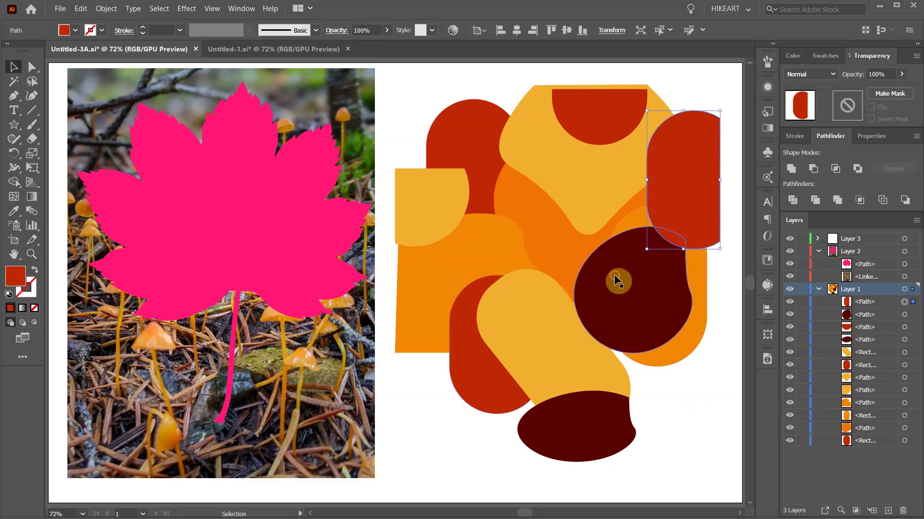
click(680, 430)
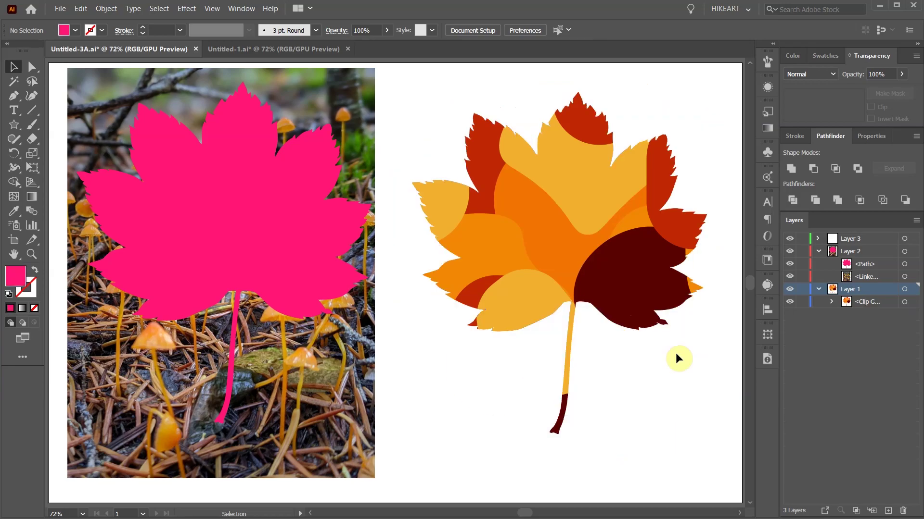
key(ctrl+z)
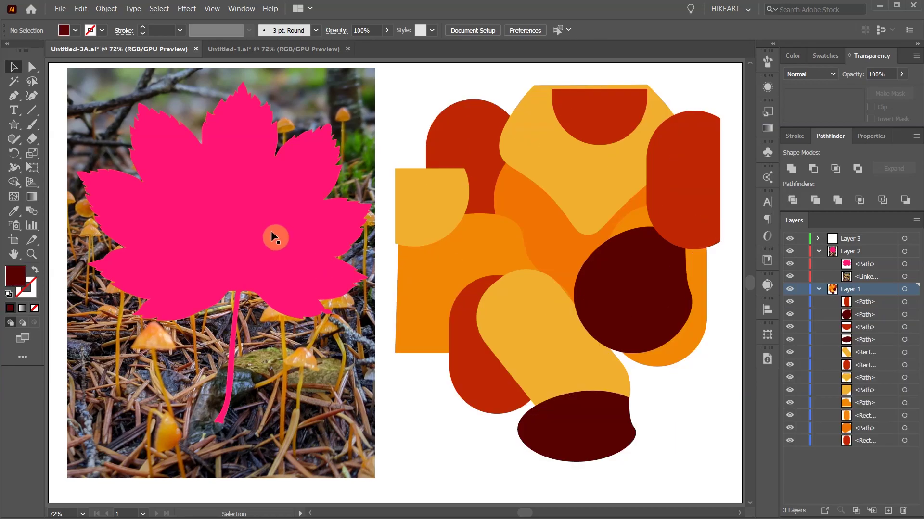
click(271, 230)
Step: Copy the pink leaf onto the abstract artwork, move it into Layer 1, and select everything there
drag(258, 229, 580, 220)
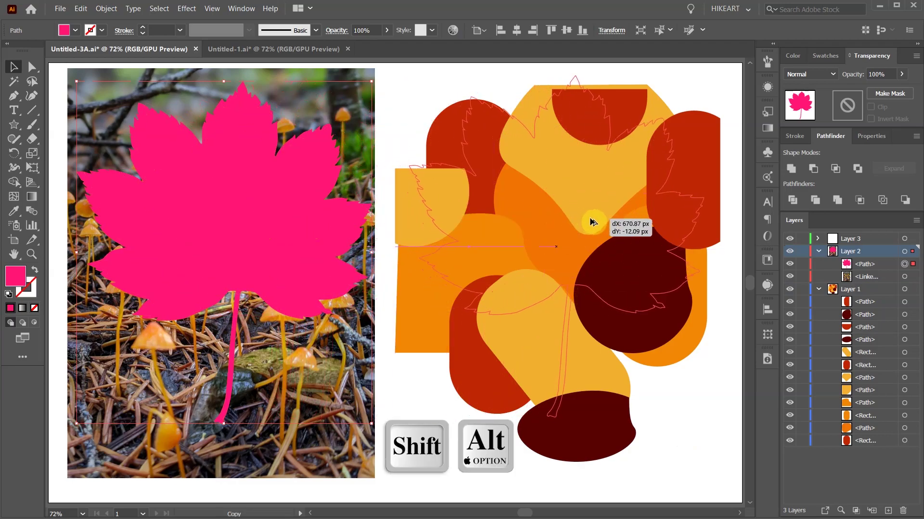
drag(579, 221, 595, 239)
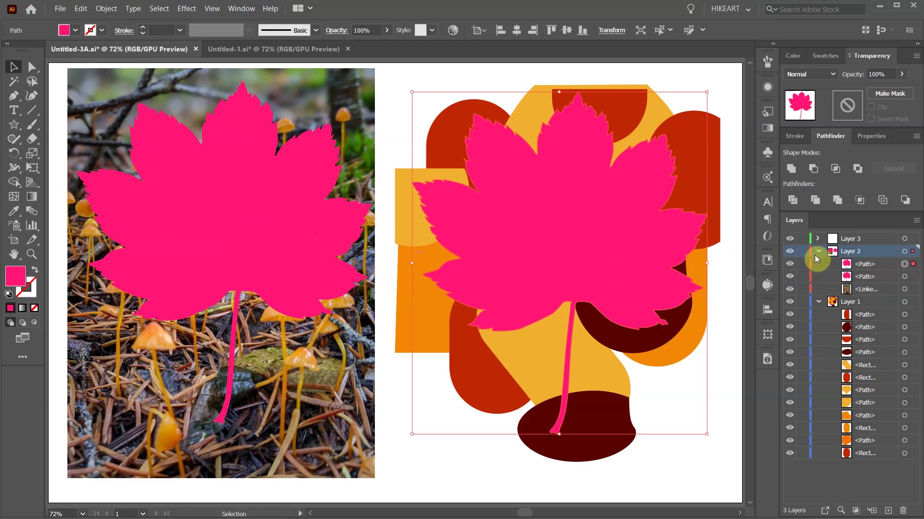
drag(875, 264, 882, 313)
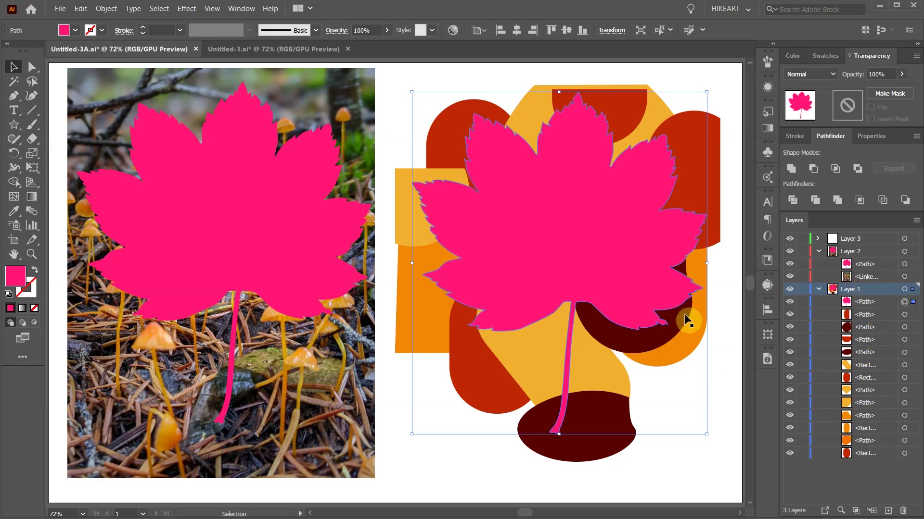
drag(378, 68, 729, 476)
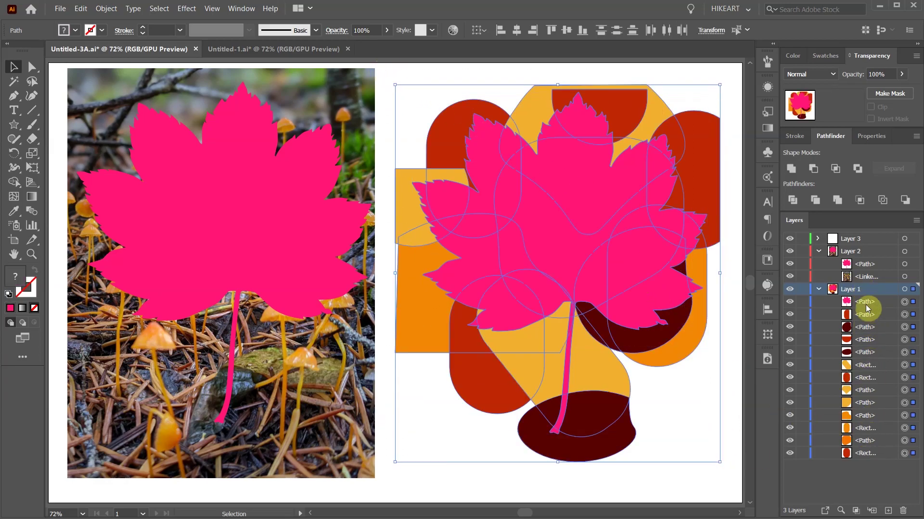
right_click(573, 193)
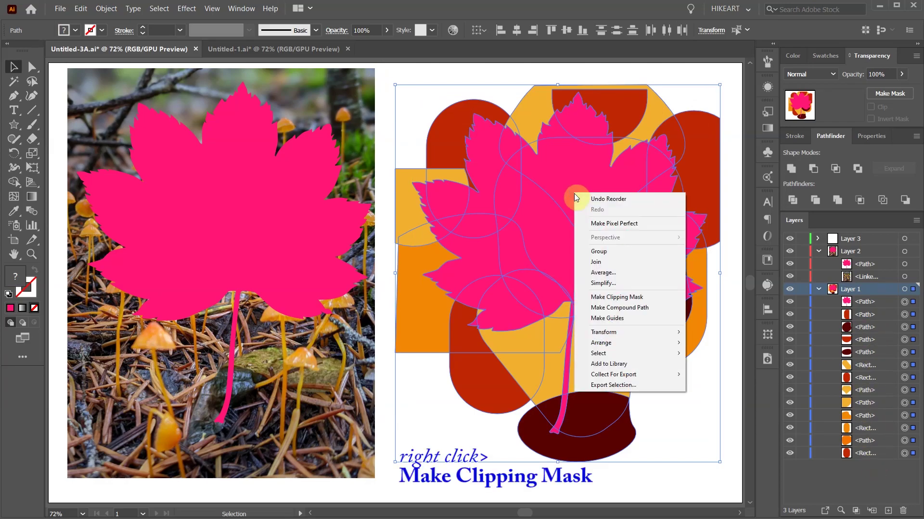
Step: Make the clipping mask so the abstract shapes show only inside the leaf outline
click(632, 301)
click(676, 362)
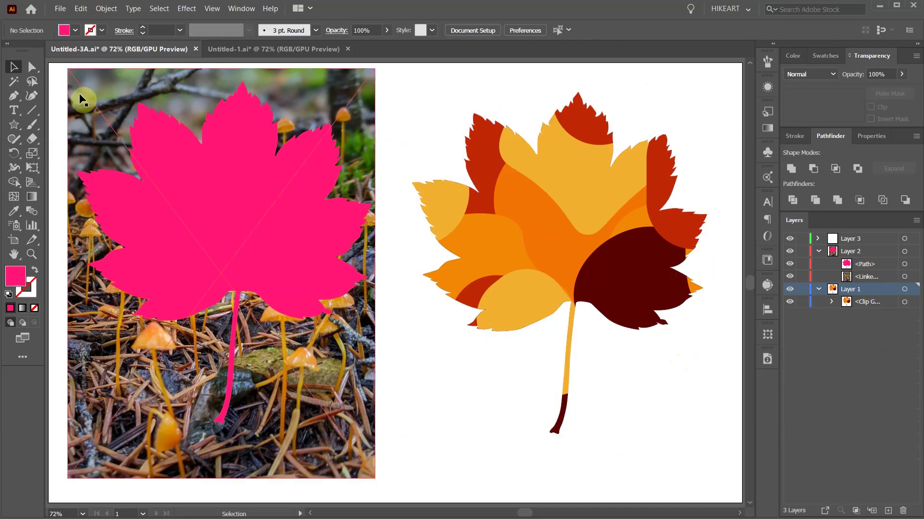
key(a)
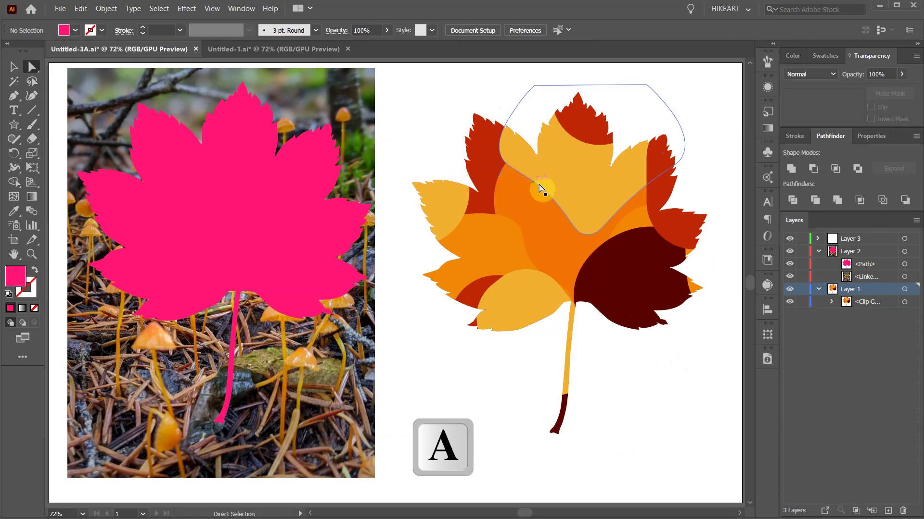
Step: Reposition the rounded orange shape and the dark red shape inside the clipped leaf
click(548, 231)
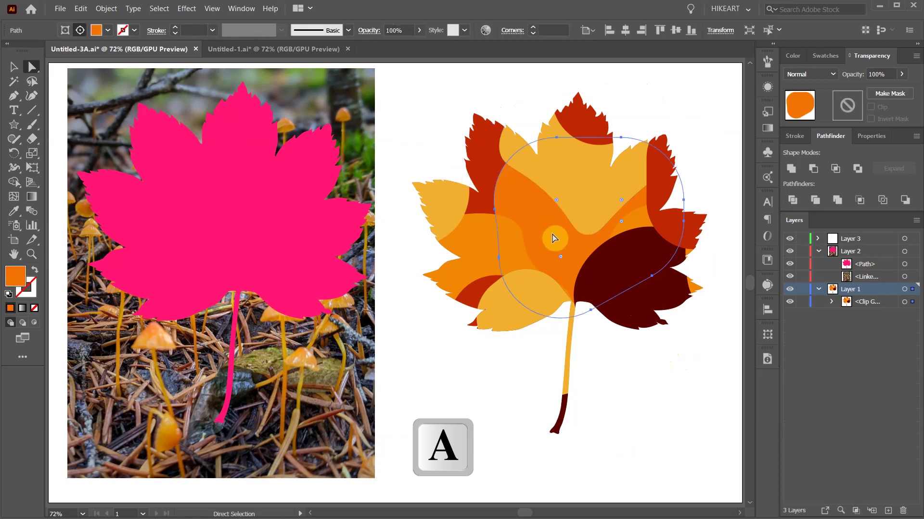
mouse_move(553, 230)
mouse_down()
mouse_move(535, 219)
mouse_move(559, 252)
mouse_up()
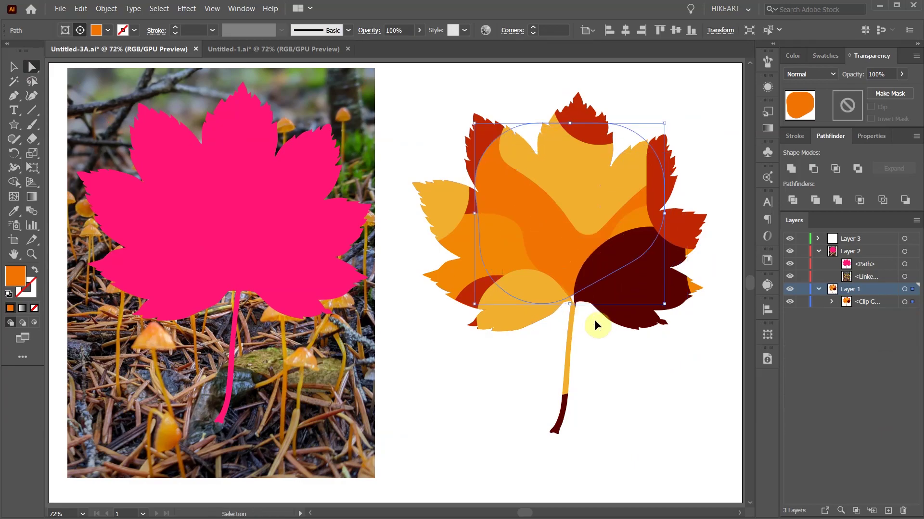
key(shift+Up)
key(shift+Up)
key(shift+Up)
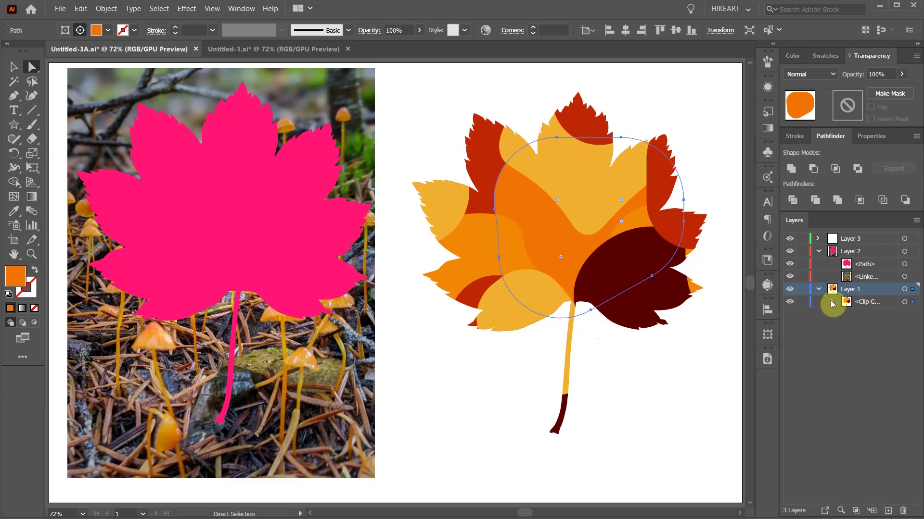
click(831, 302)
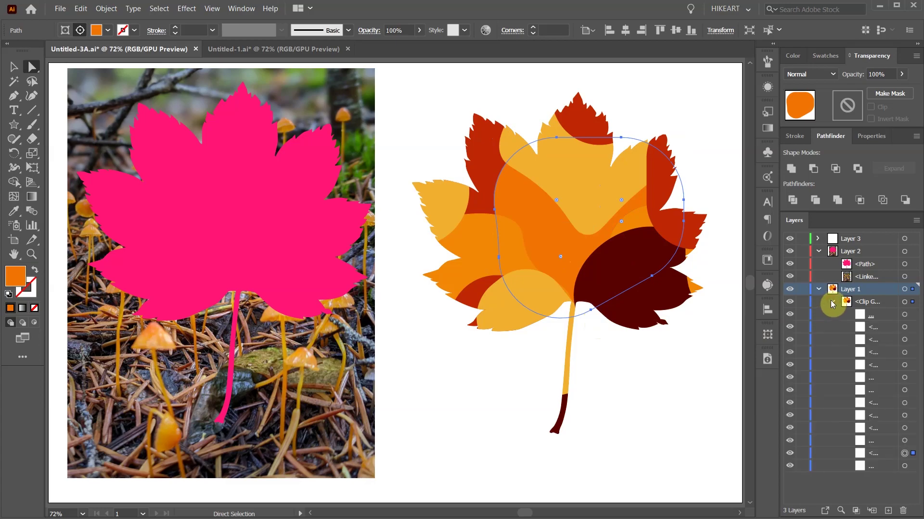
click(904, 339)
drag(653, 299, 633, 354)
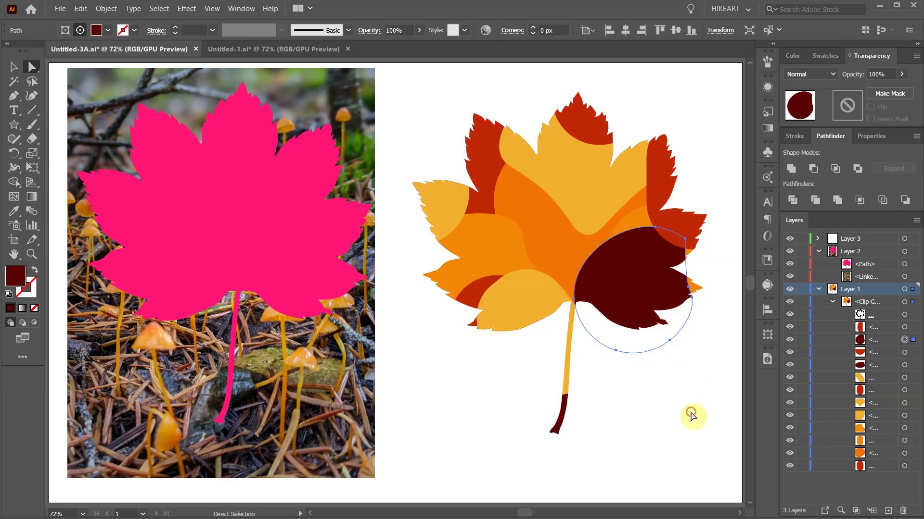
click(691, 416)
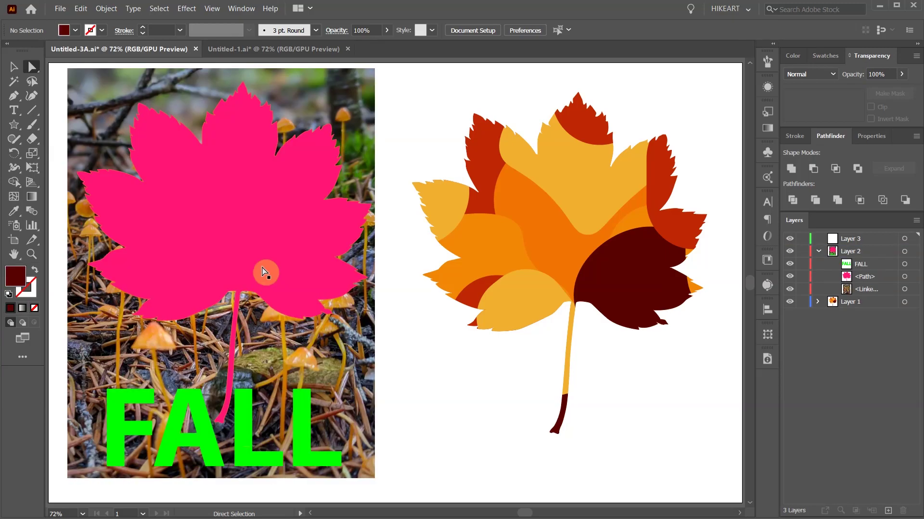
Step: Select the leaf, FALL text and photo, clip with Ctrl+7, then undo
click(278, 270)
shift+click(249, 403)
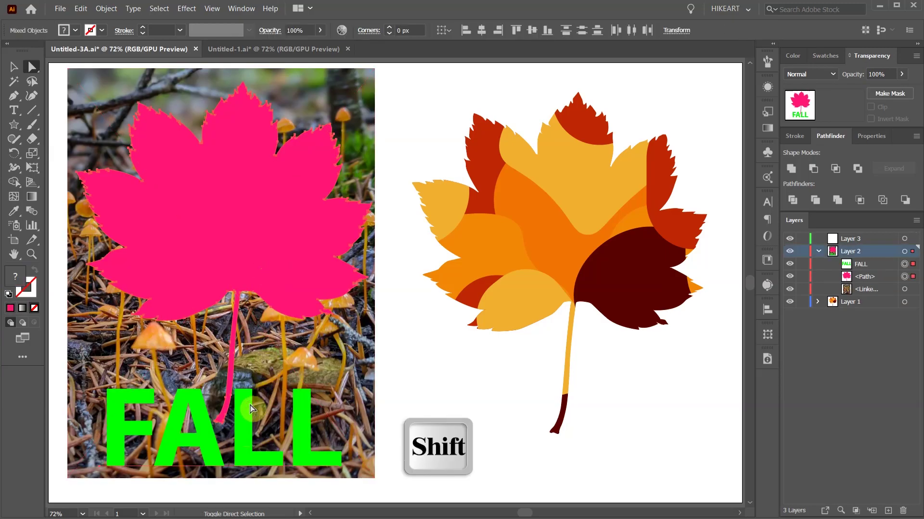
shift+click(375, 361)
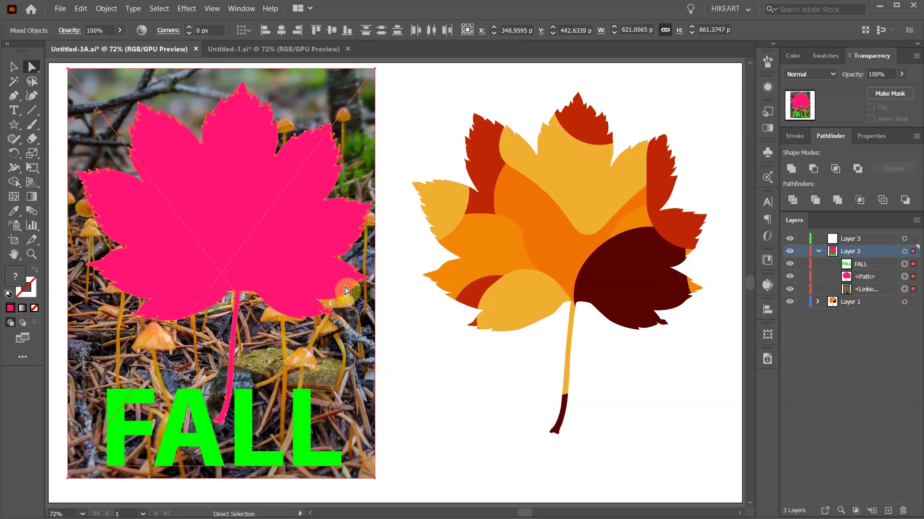
key(ctrl+7)
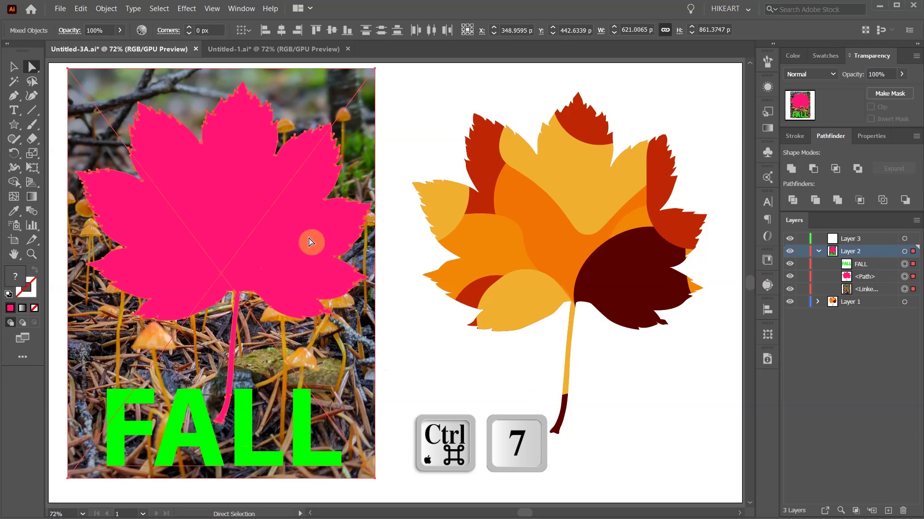
key(ctrl+7)
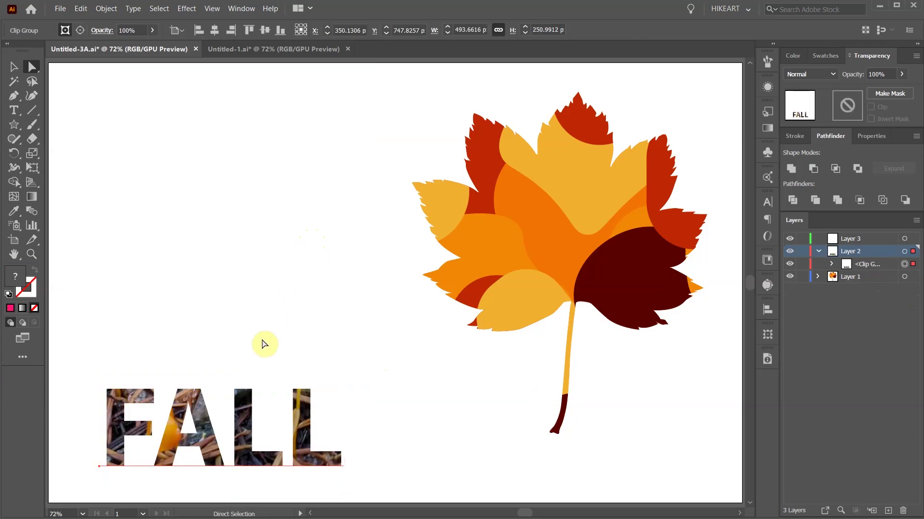
key(ctrl+z)
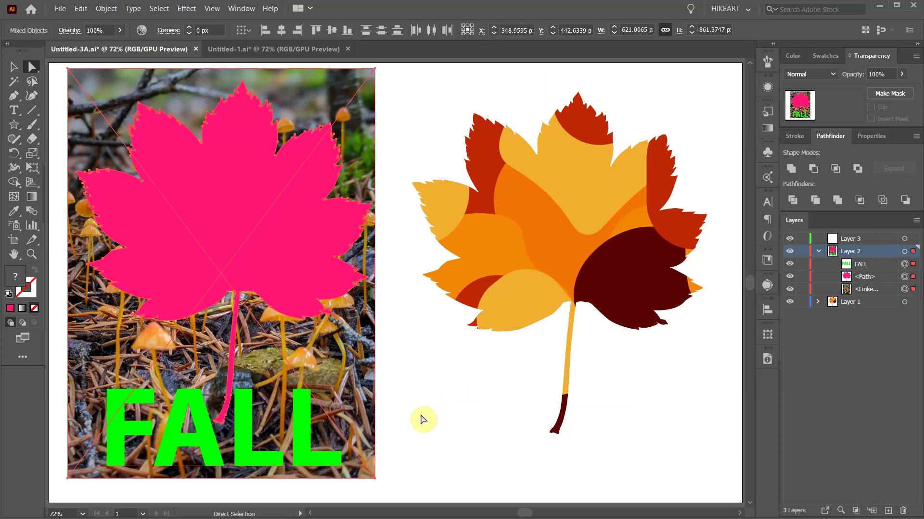
click(422, 420)
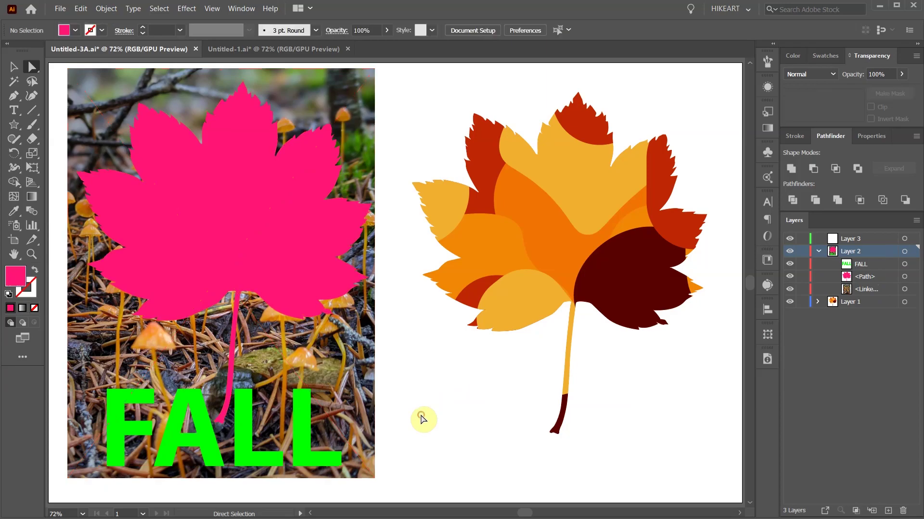
click(289, 291)
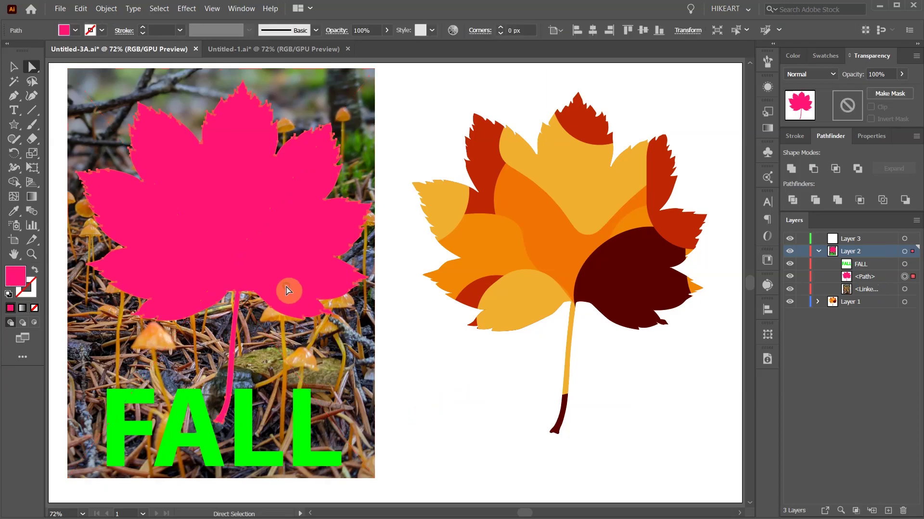
shift+click(302, 413)
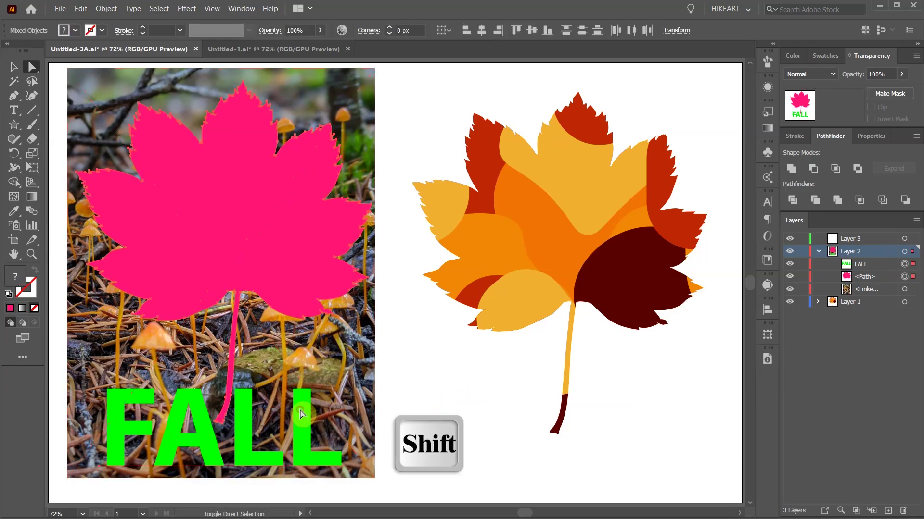
click(106, 8)
mouse_move(130, 348)
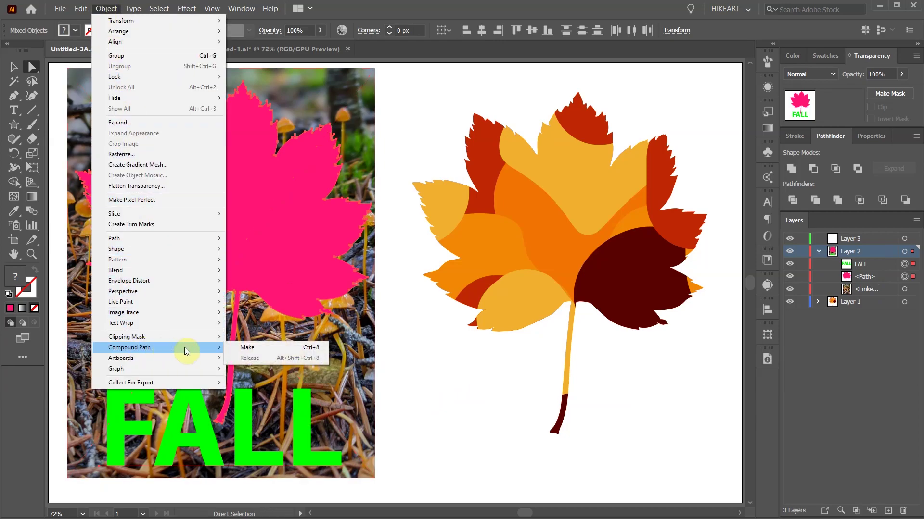
click(272, 349)
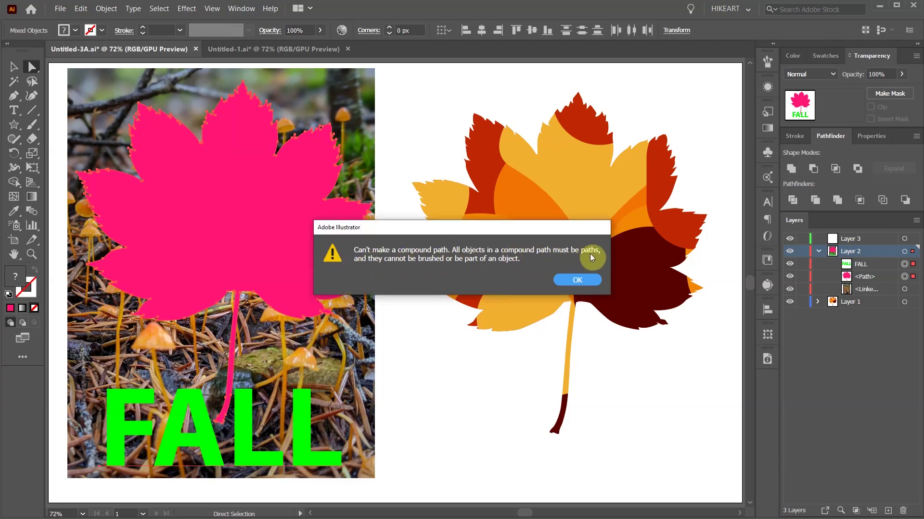
Step: Expand the FALL text into outlined letter shapes via Object > Expand, then add the leaf to the selection
click(583, 282)
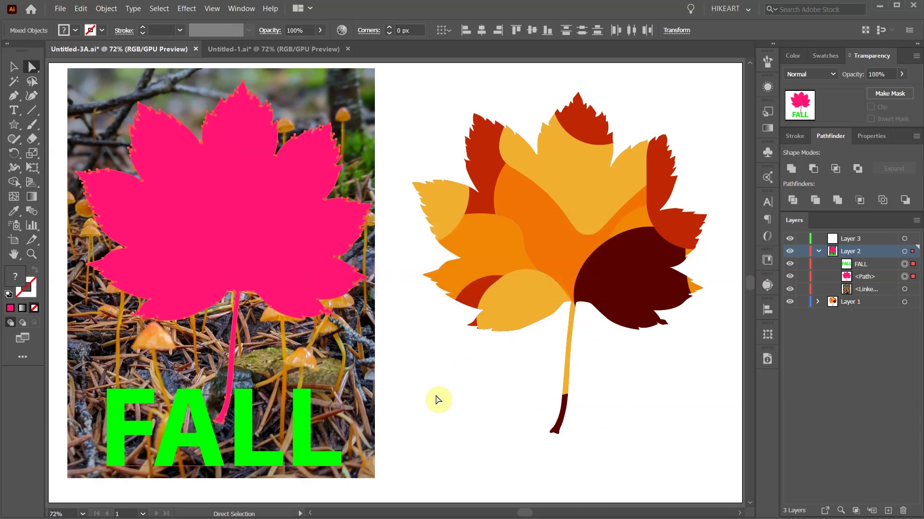
click(437, 398)
click(246, 421)
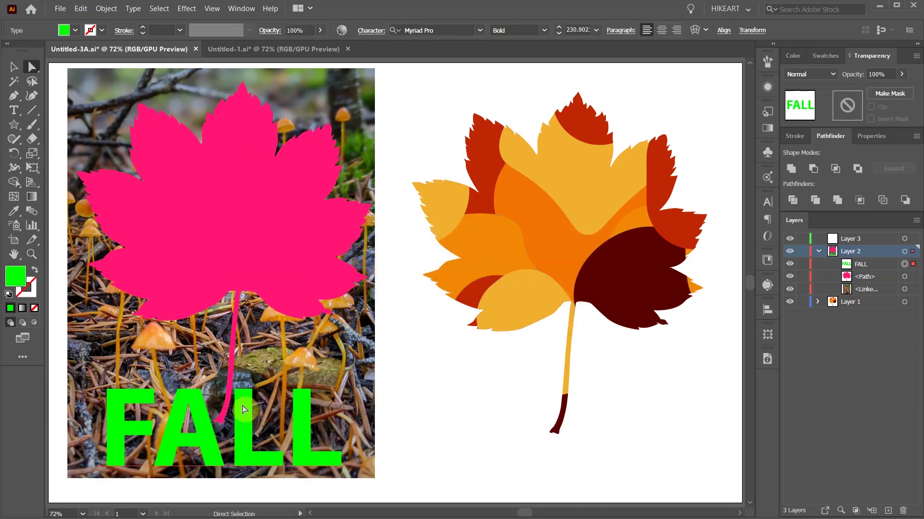
click(106, 8)
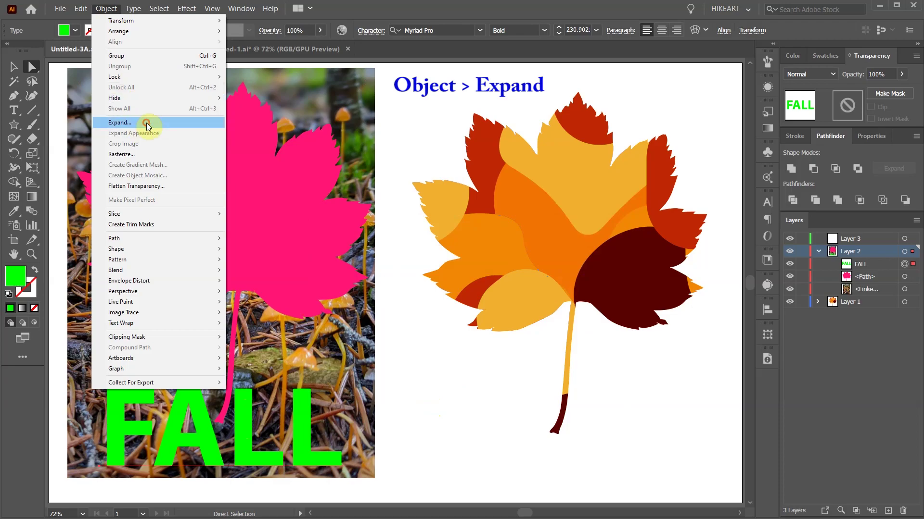
click(146, 123)
click(455, 332)
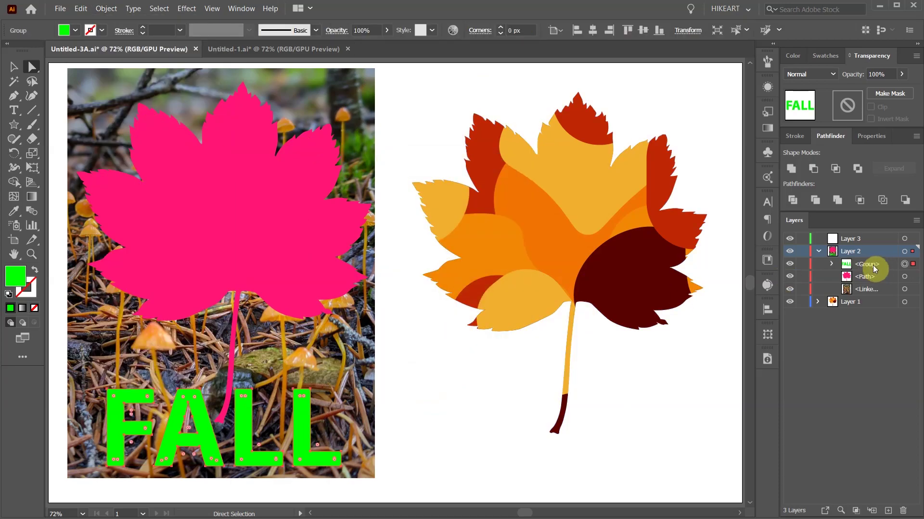
shift+click(904, 276)
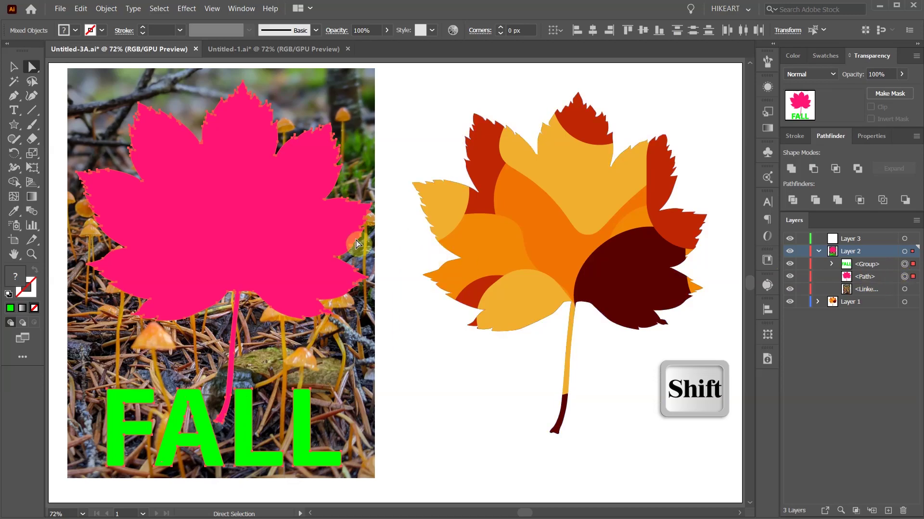
Step: Make the pink leaf and FALL letters one compound path, then include the mushroom photo in the selection
click(106, 8)
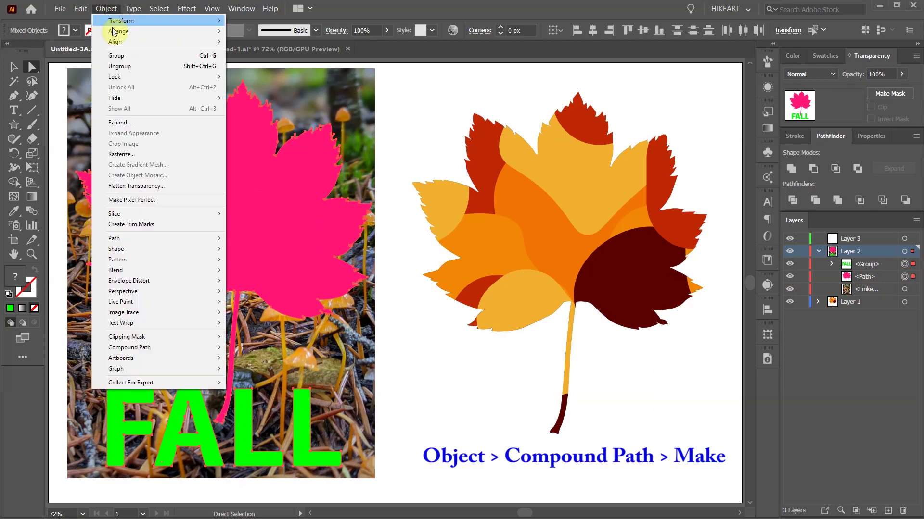
mouse_move(131, 348)
click(266, 348)
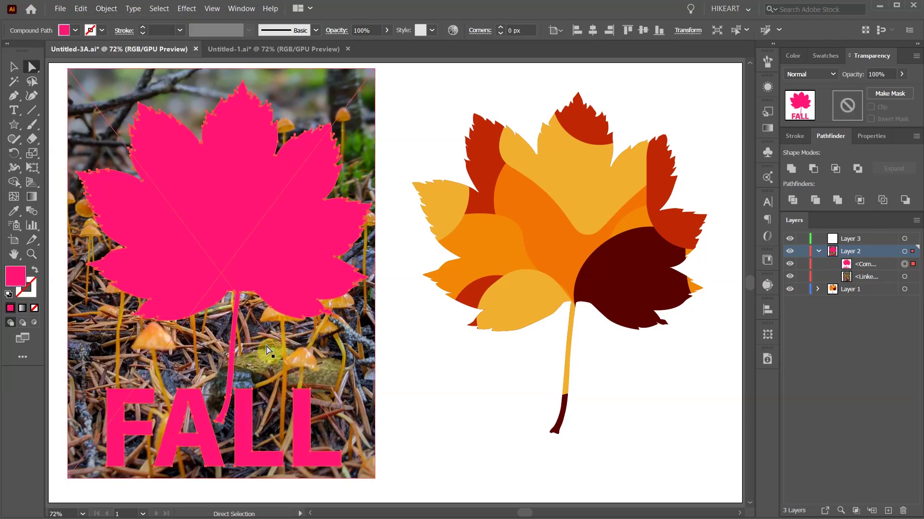
shift+click(905, 277)
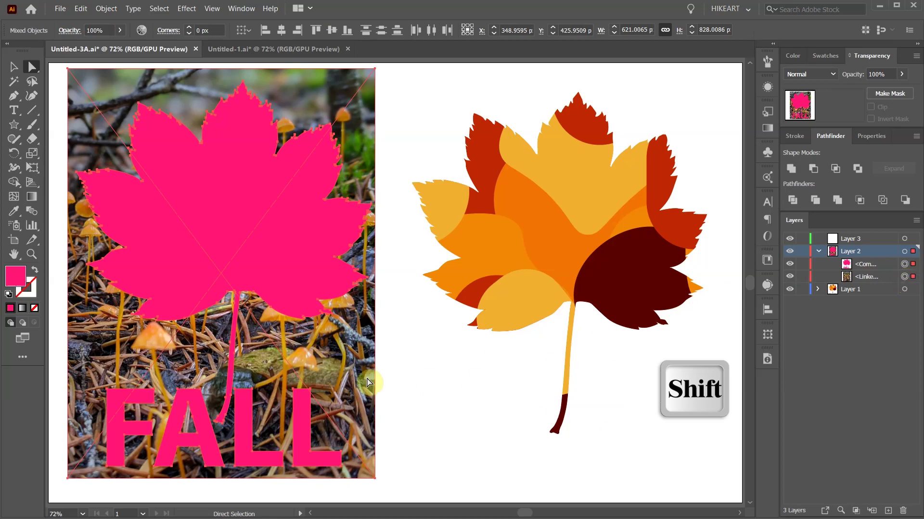
Step: Clip the mushroom photo into the leaf-and-FALL compound path (Ctrl+7) and deselect to view the result
key(ctrl+7)
key(ctrl)
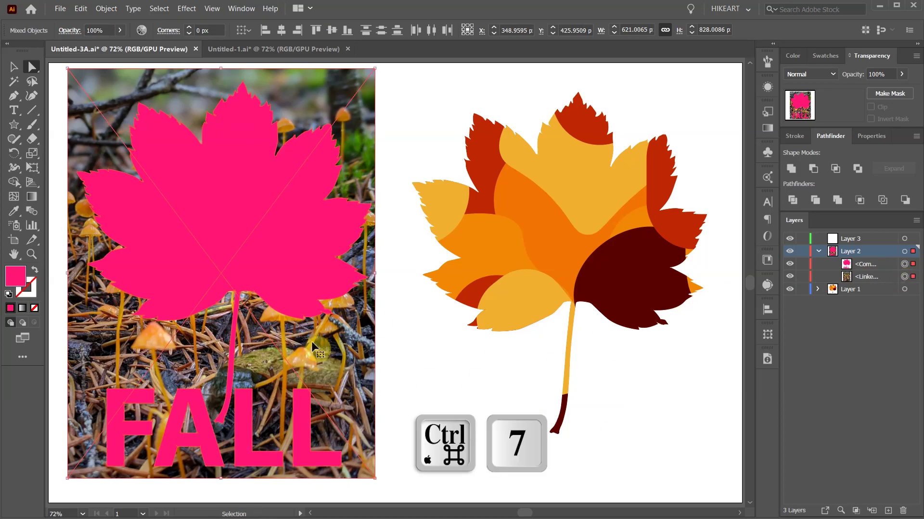
key(ctrl+7)
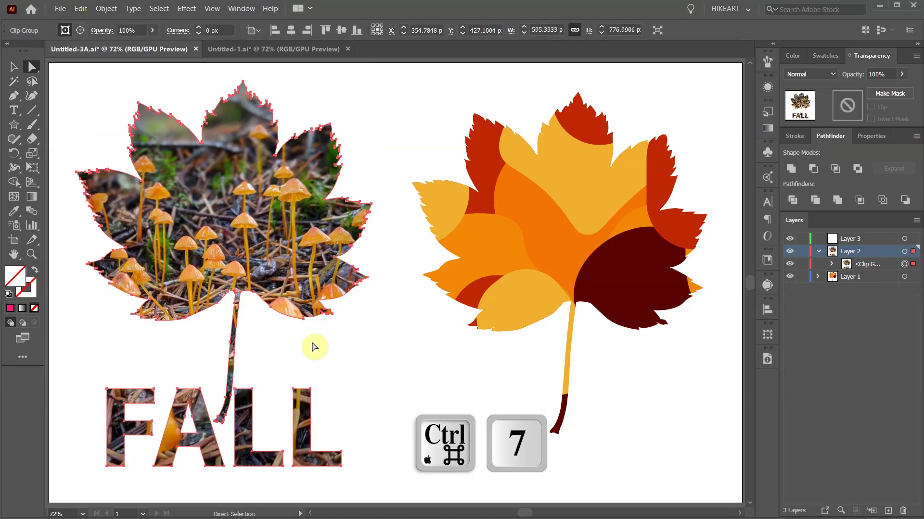
click(372, 373)
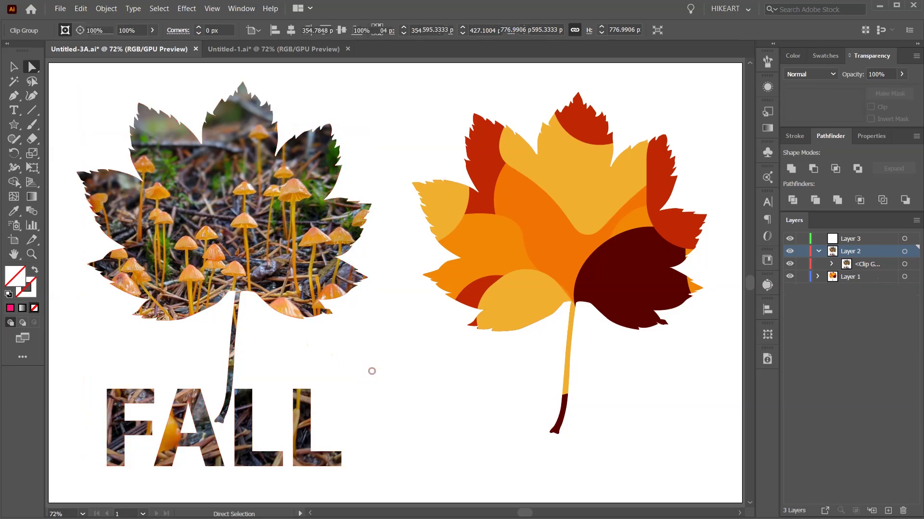